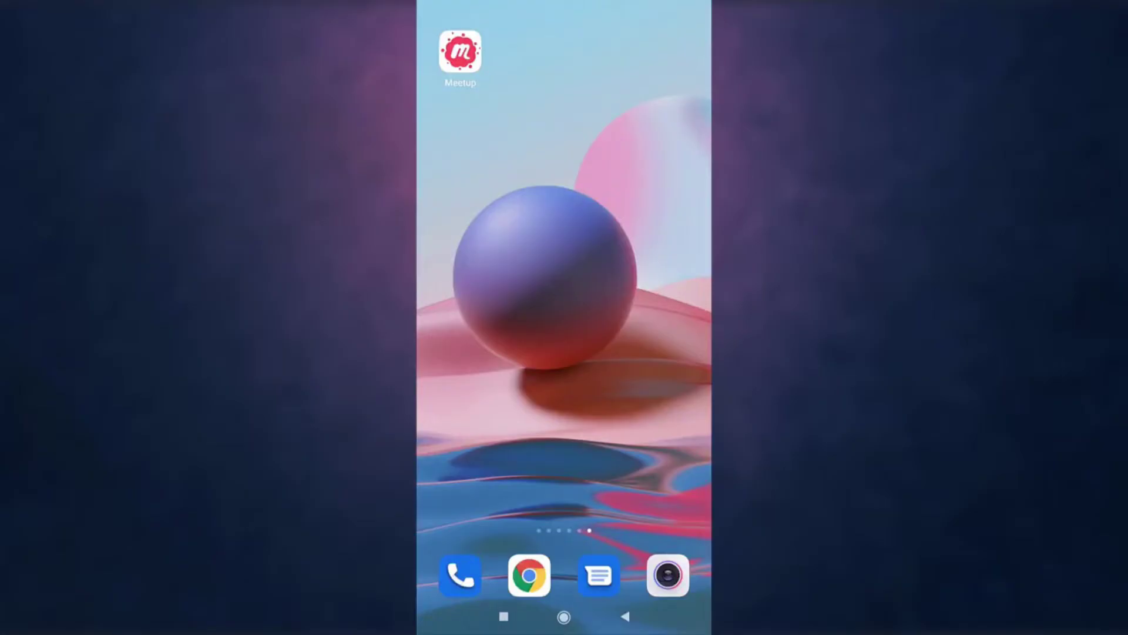
- Launch Meetup from the home screen and show the member profile
left_click(460, 51)
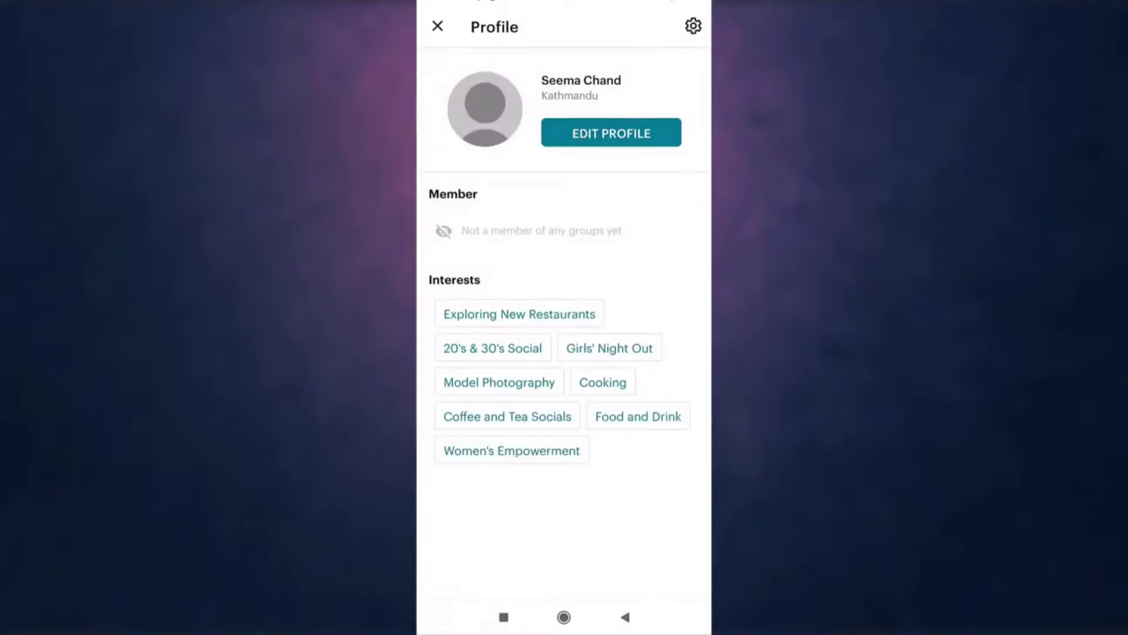
- Go to Meetup Settings from the Profile gear and scroll to the bottom
left_click(688, 31)
left_click(692, 27)
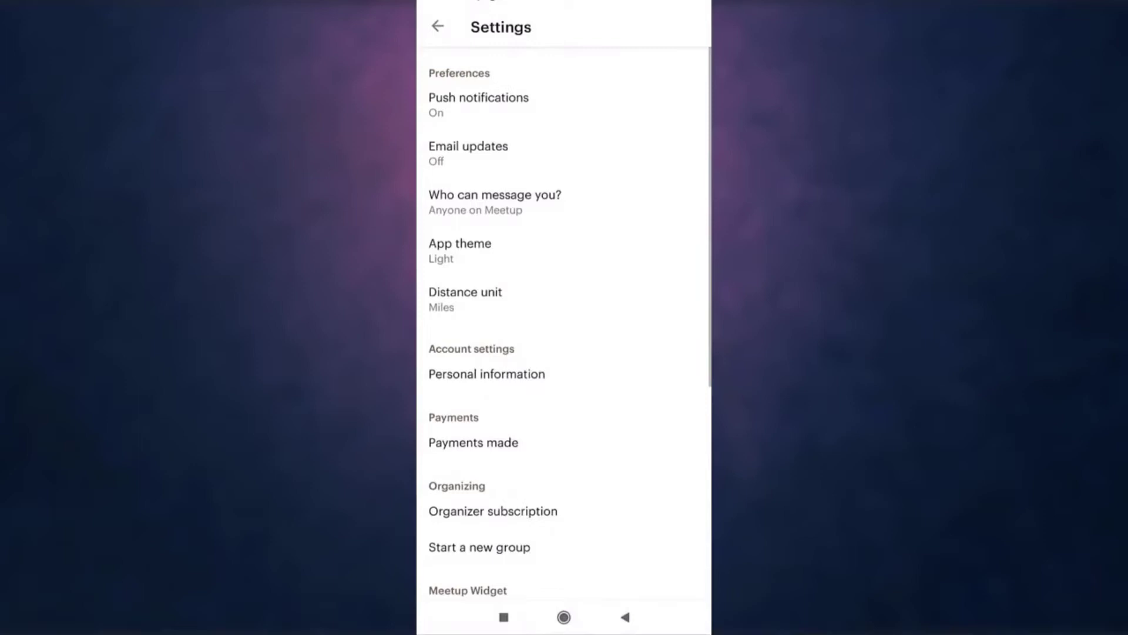
left_click_drag(469, 545, 470, 150)
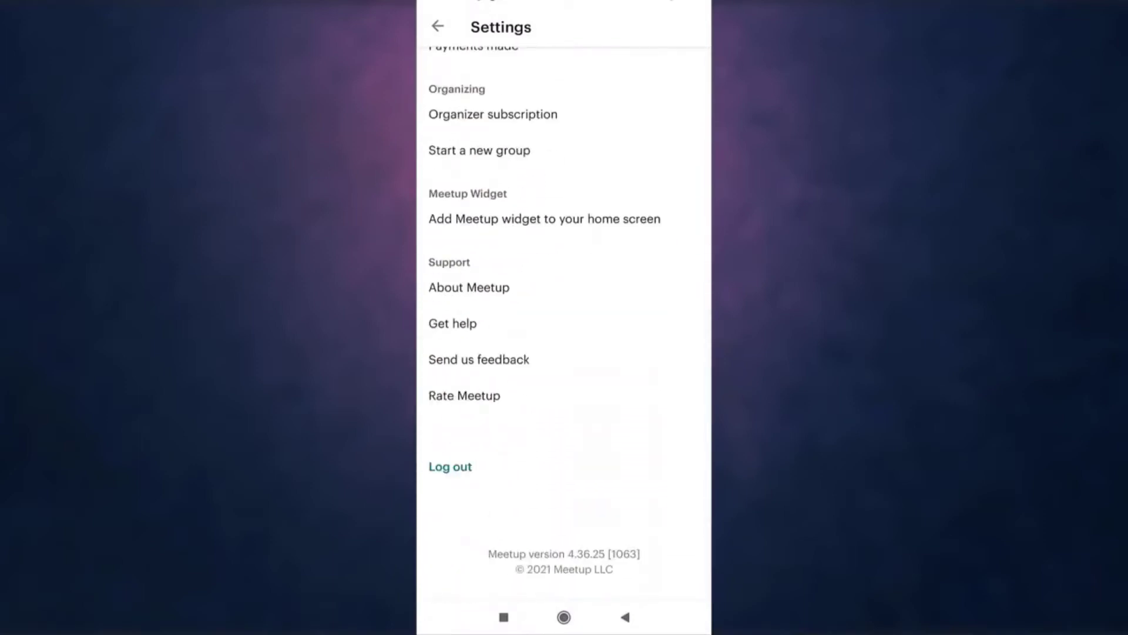
left_click(447, 330)
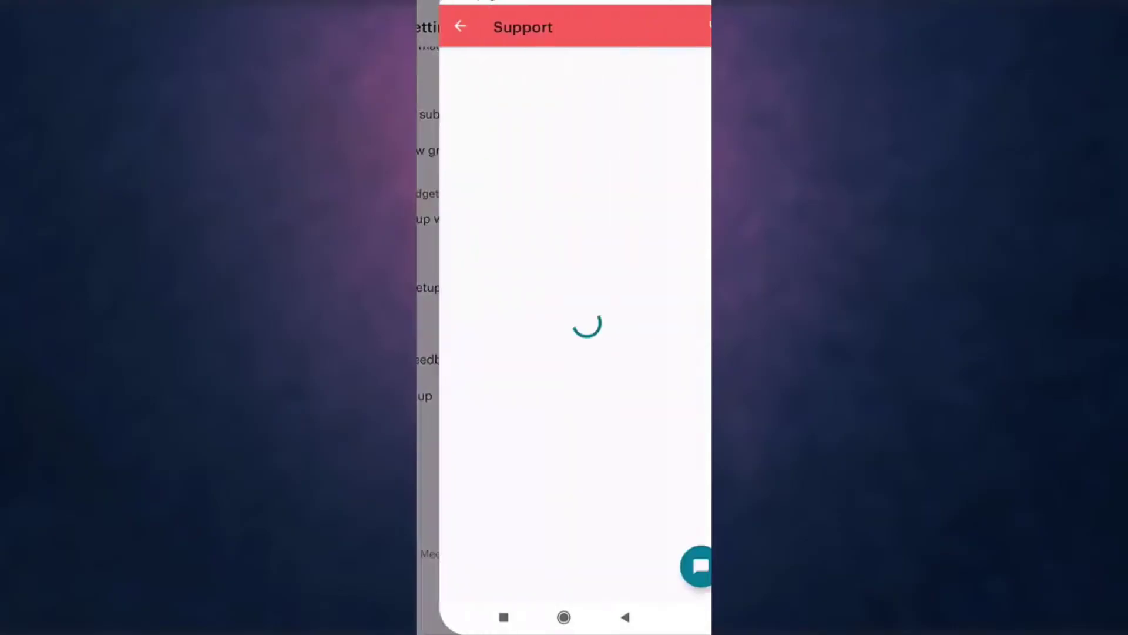
scroll(482, 539, "down", 10)
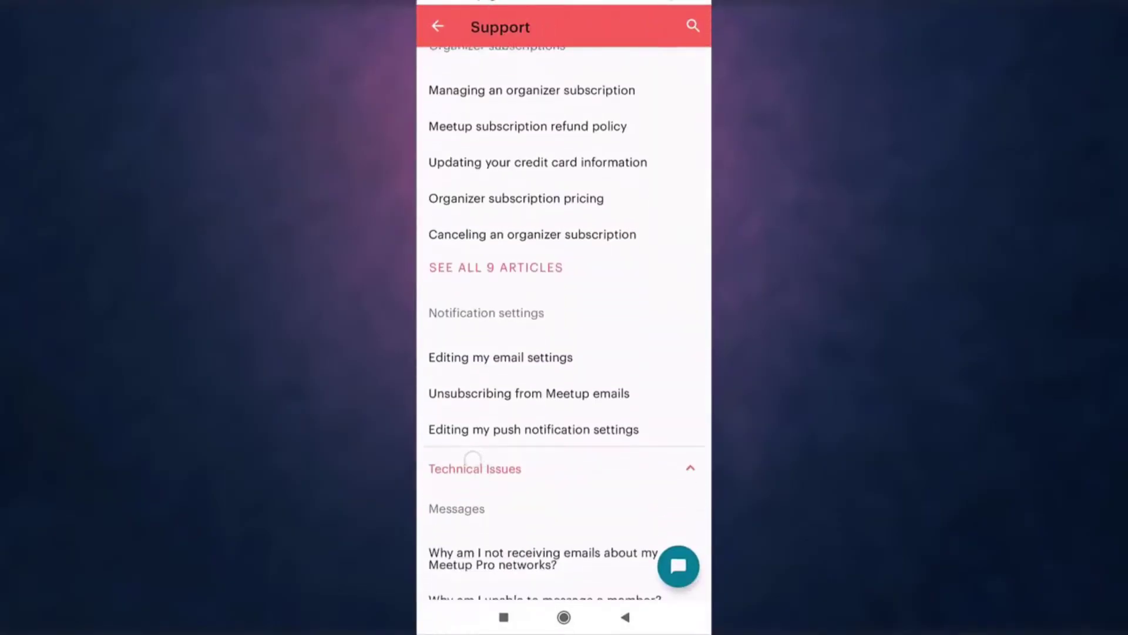
scroll(480, 501, "down", 3)
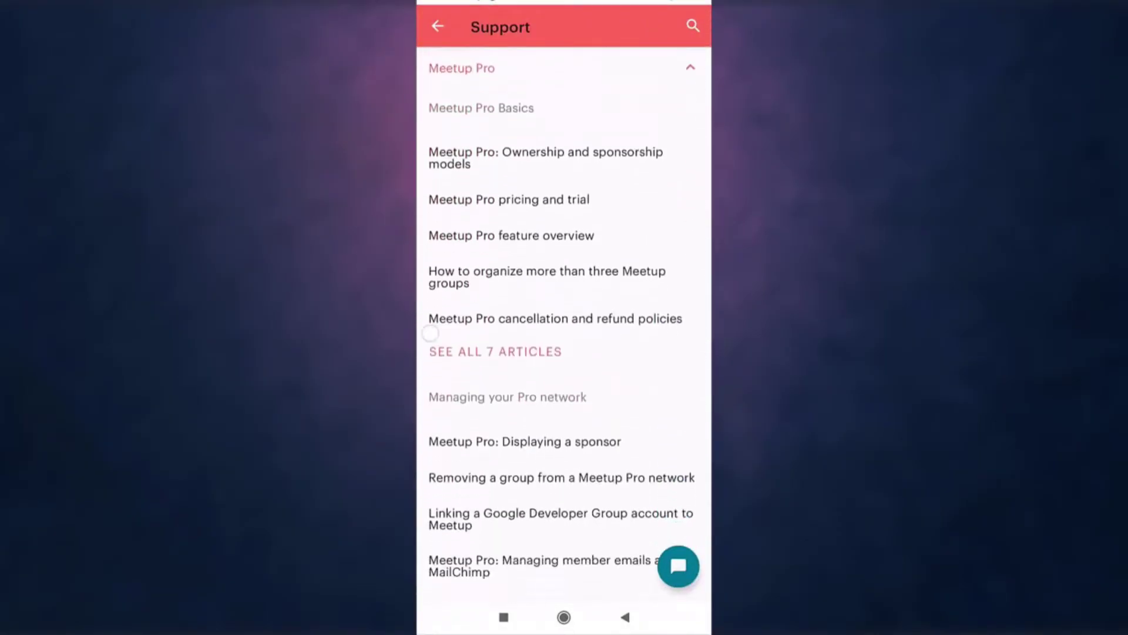
scroll(479, 483, "down", 2)
scroll(477, 463, "down", 2)
scroll(475, 445, "down", 2)
scroll(474, 433, "down", 3)
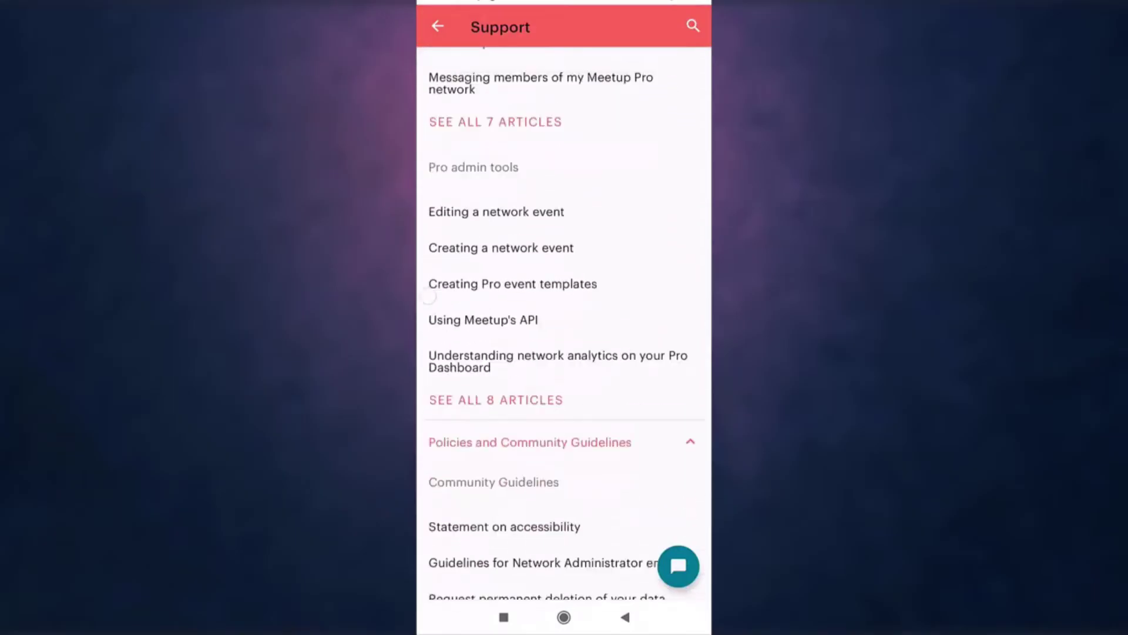
scroll(464, 412, "down", 2)
scroll(455, 389, "down", 2)
scroll(445, 368, "down", 1)
scroll(436, 346, "down", 1)
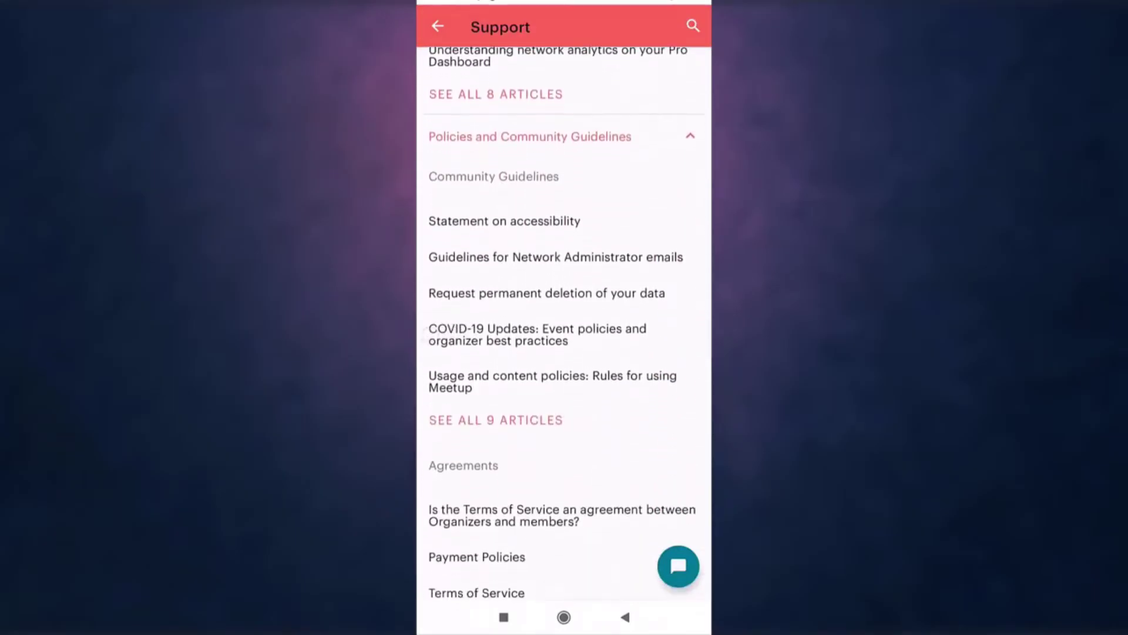
scroll(564, 353, "down", 2)
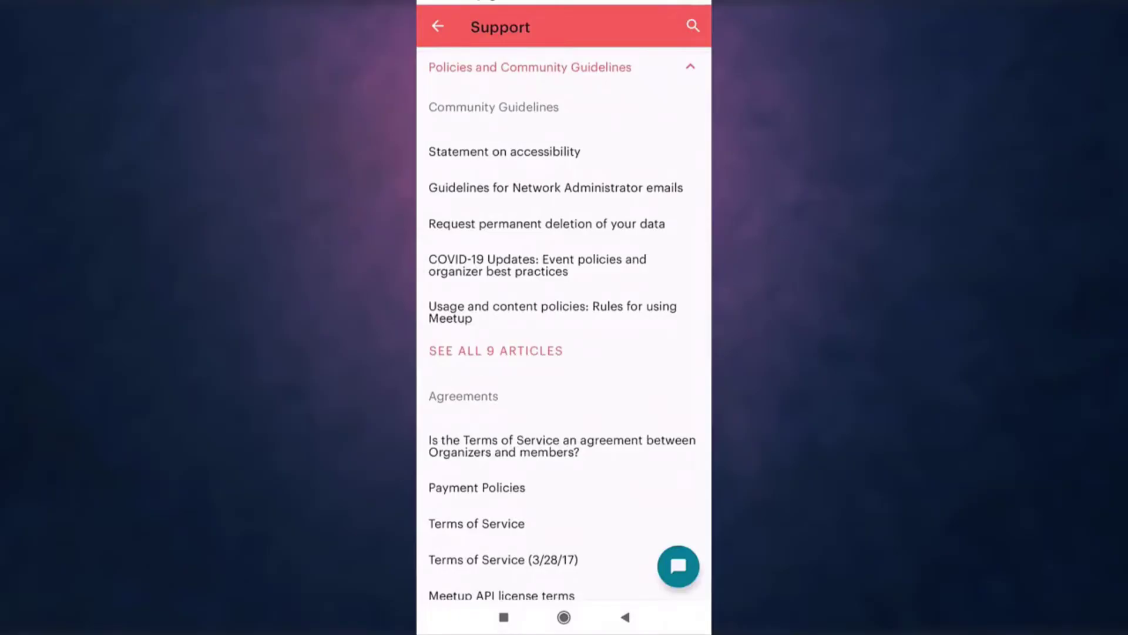
left_click(547, 222)
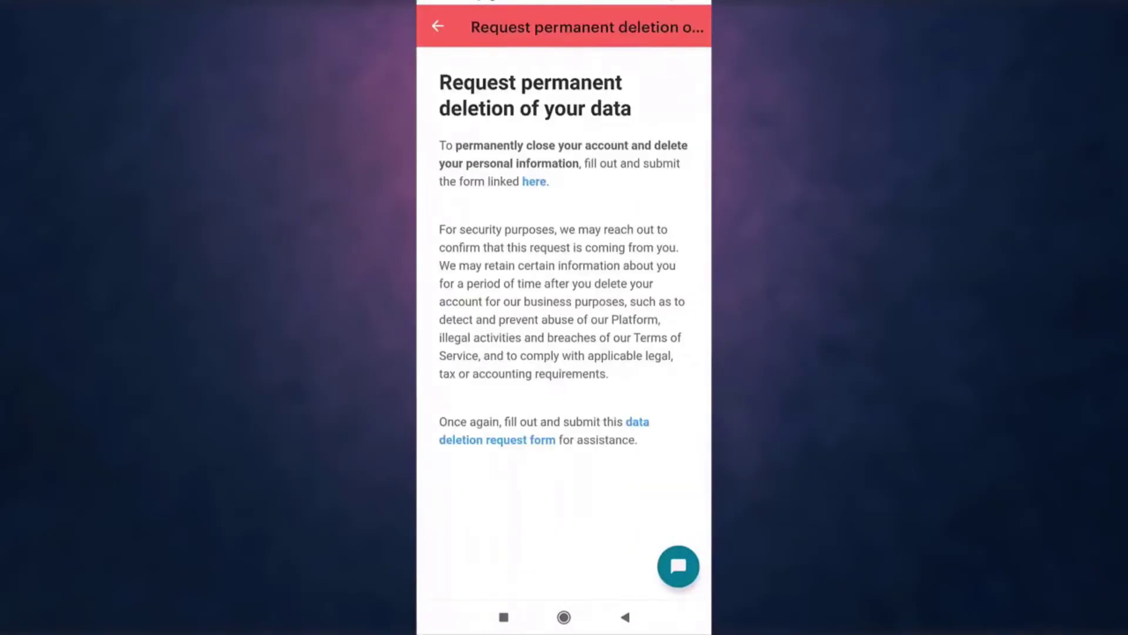
left_click(437, 26)
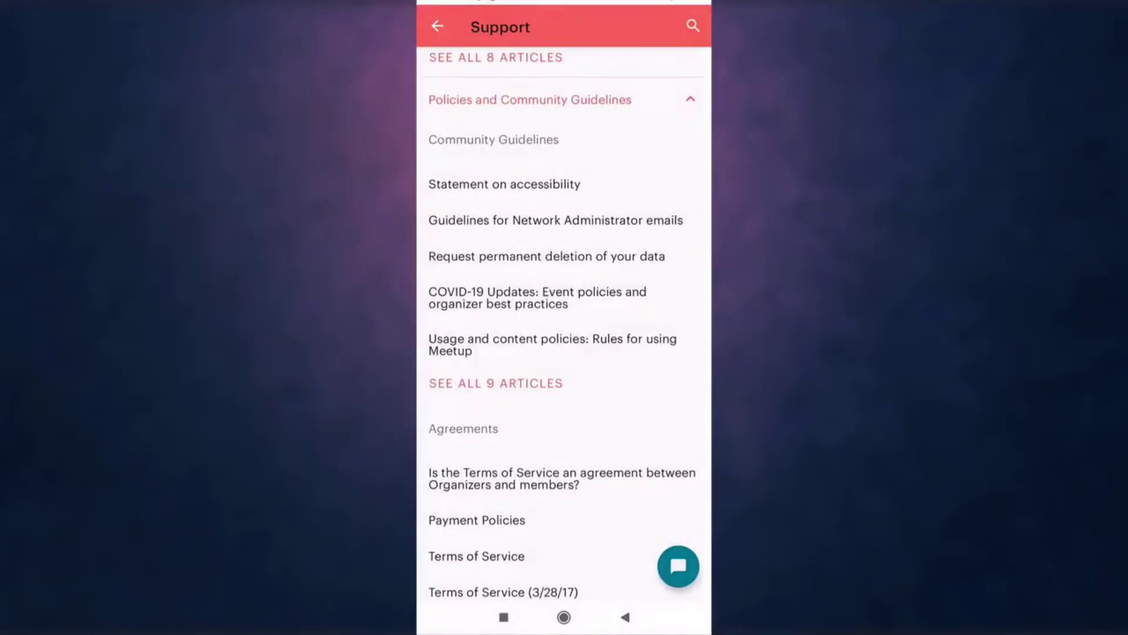
- Search the help articles for "delete account" and open the permanent data deletion article
left_click(693, 26)
type("d")
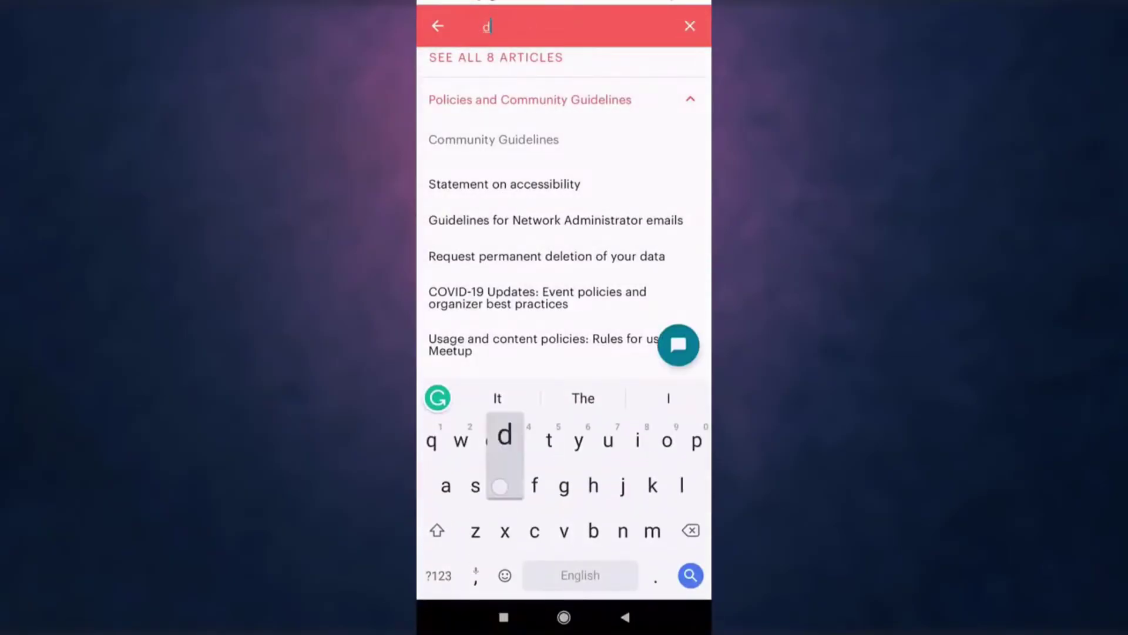
type("elet")
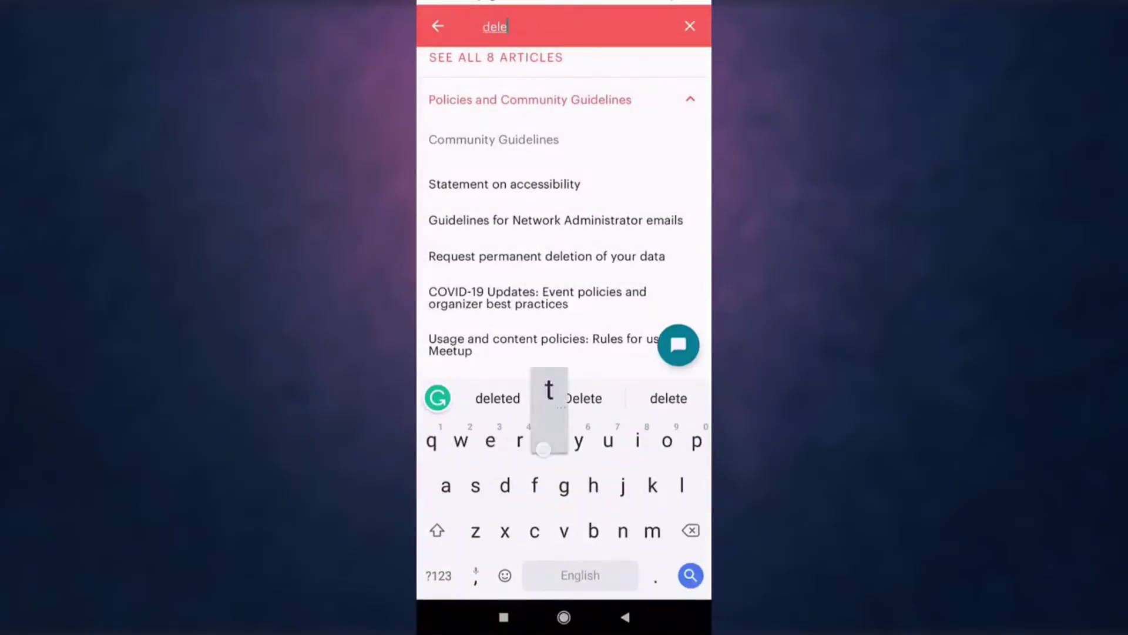
type("e accou")
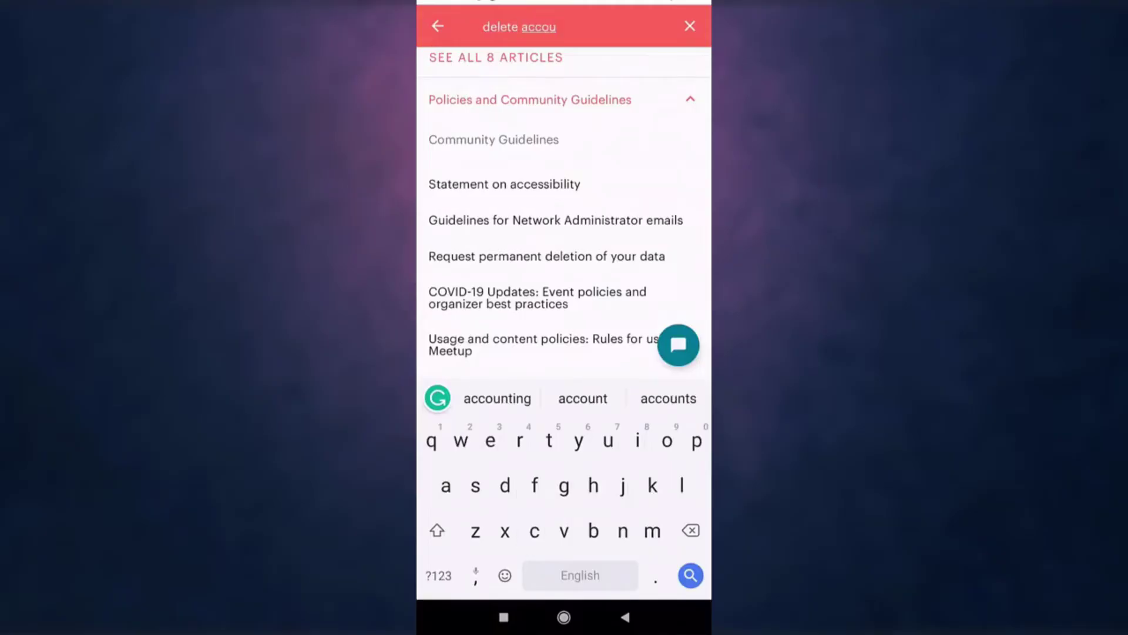
left_click(582, 397)
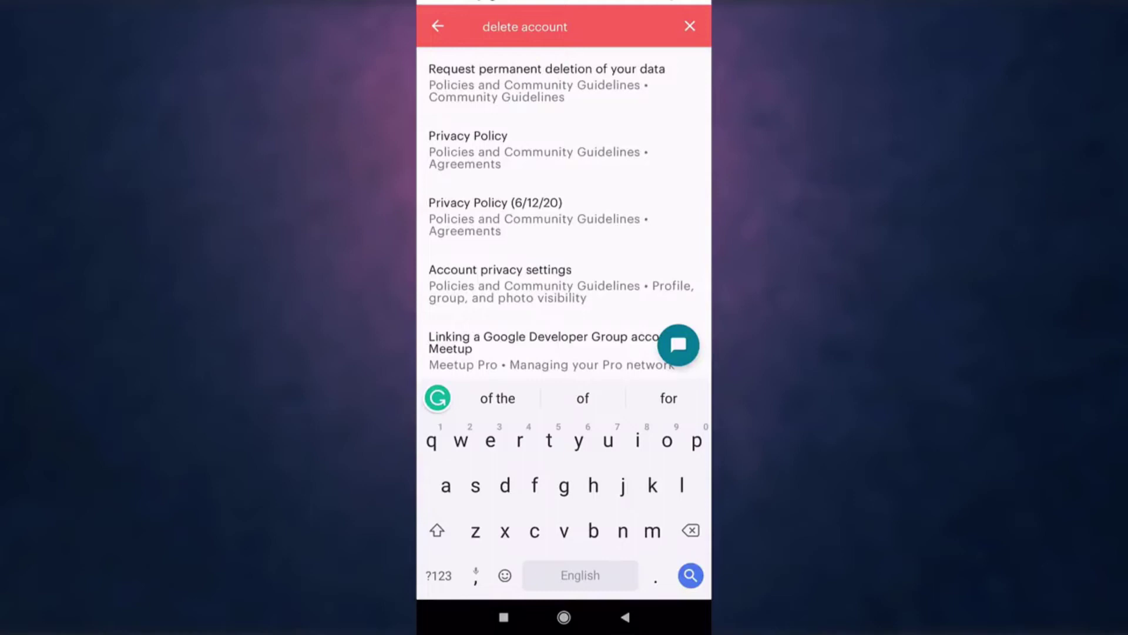
left_click(546, 80)
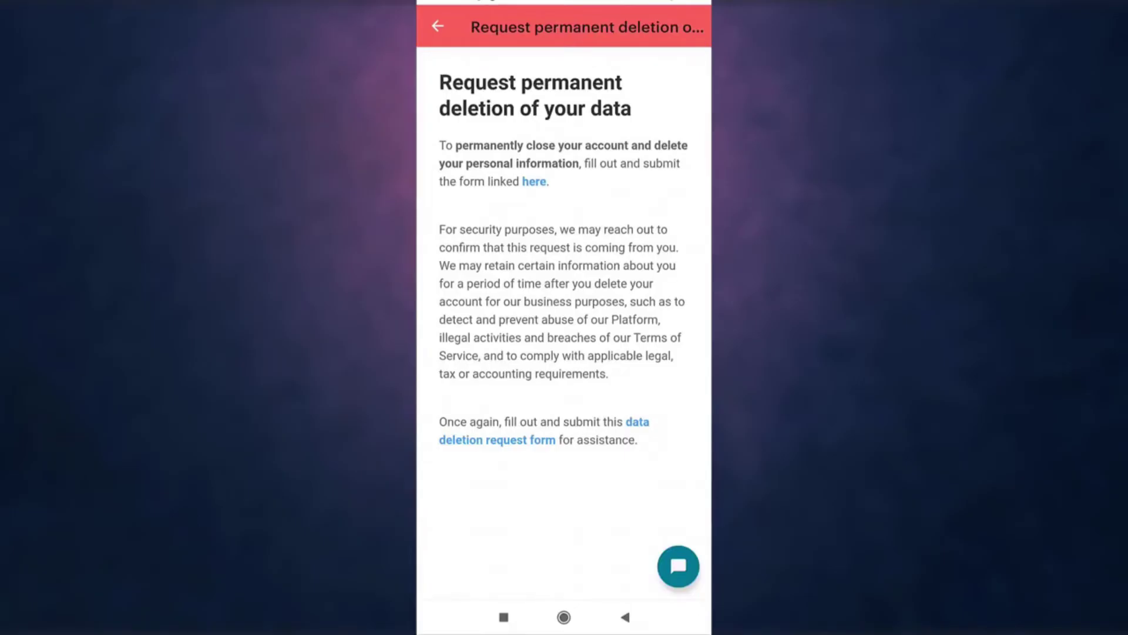
- Open the Data Deletion Request form and enter the email address and username
left_click(535, 181)
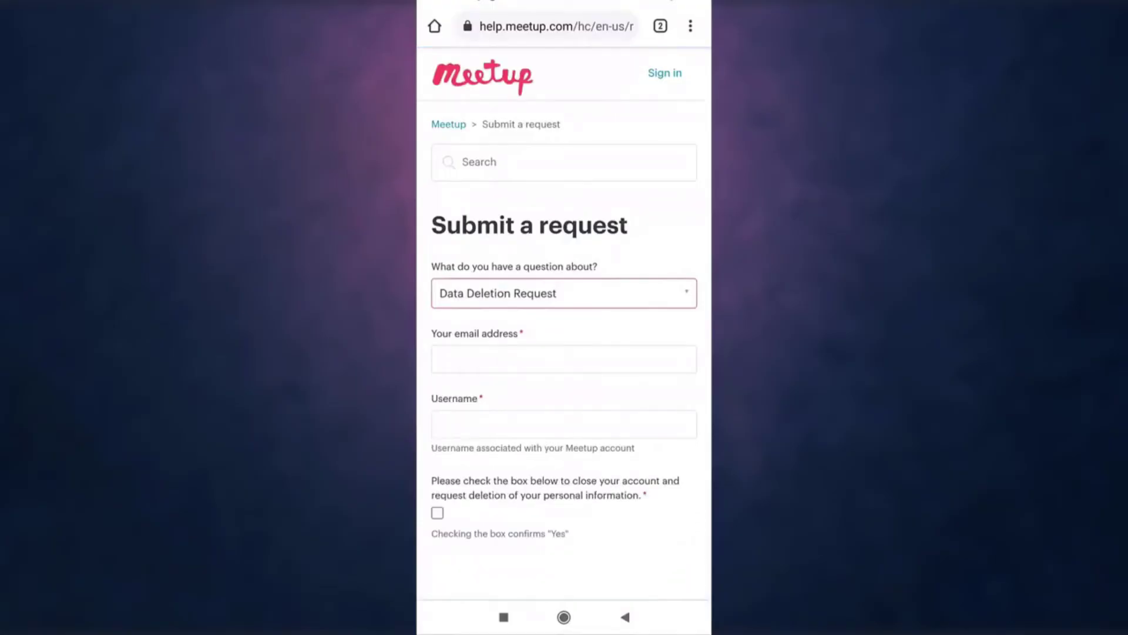
left_click(565, 359)
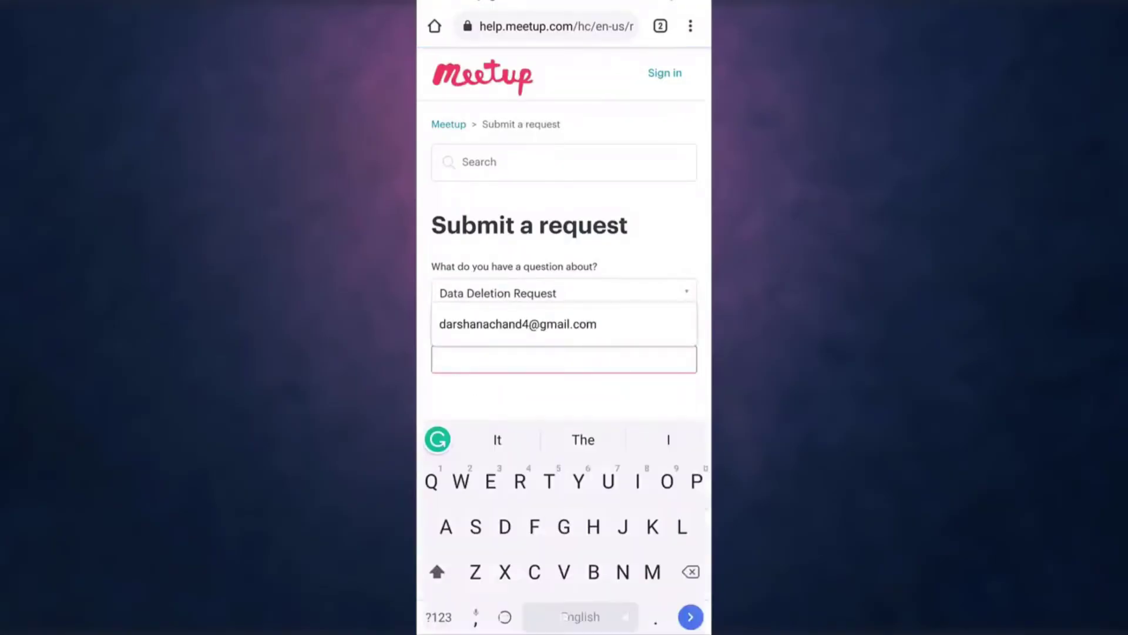
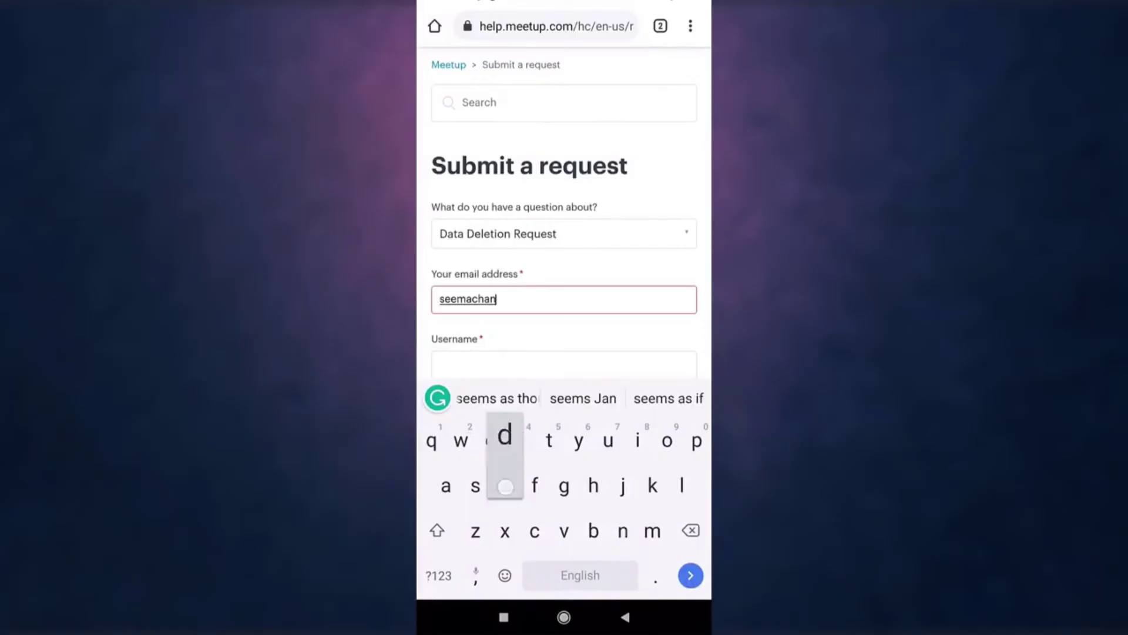
left_click(564, 364)
type("Seema")
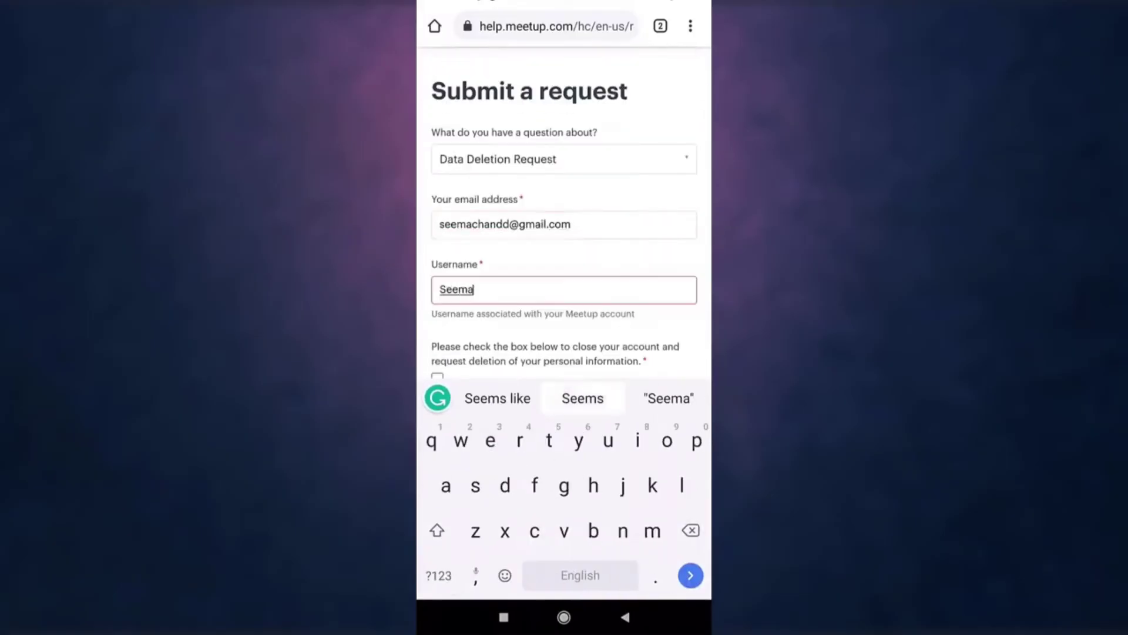
left_click_drag(601, 343, 619, 289)
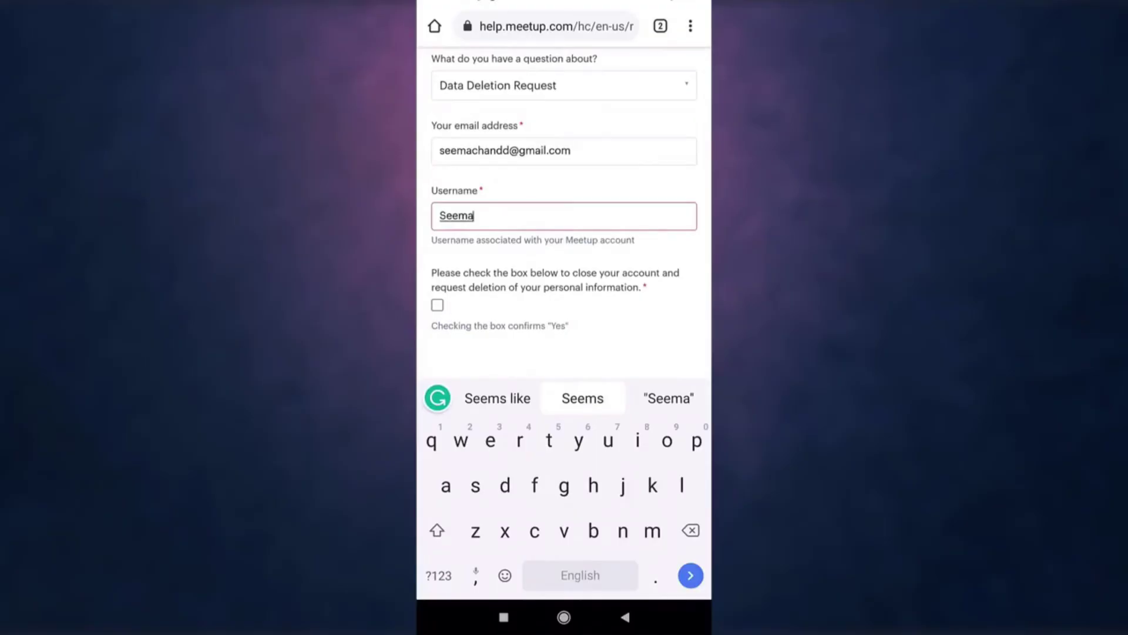
- Confirm closing the account and deleting personal data, then submit the request
left_click(437, 305)
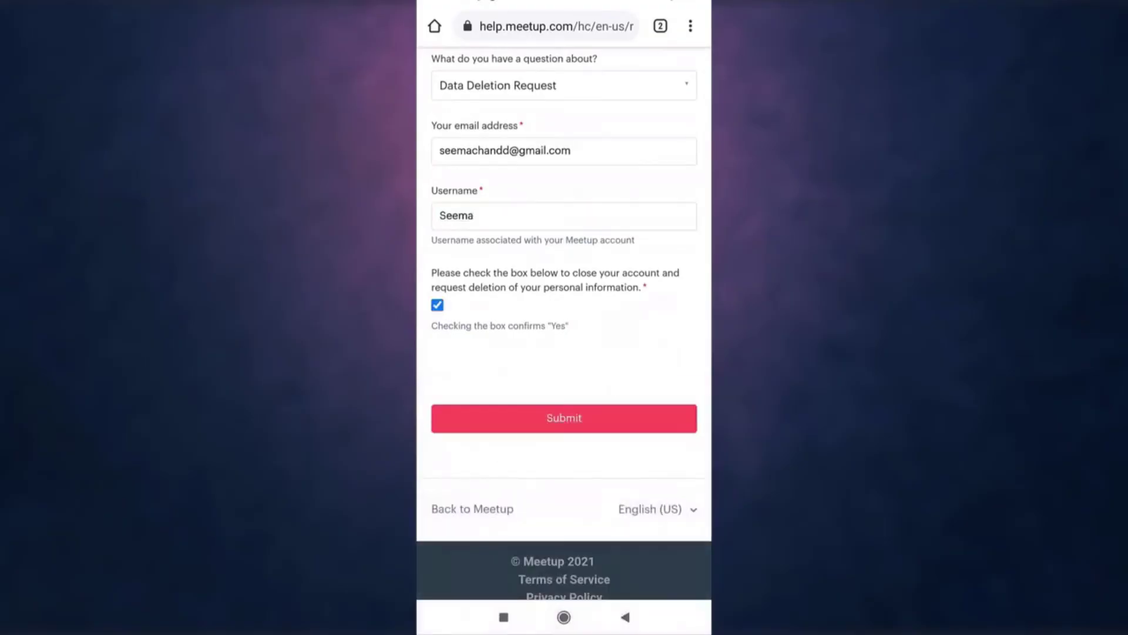
left_click_drag(597, 491, 597, 527)
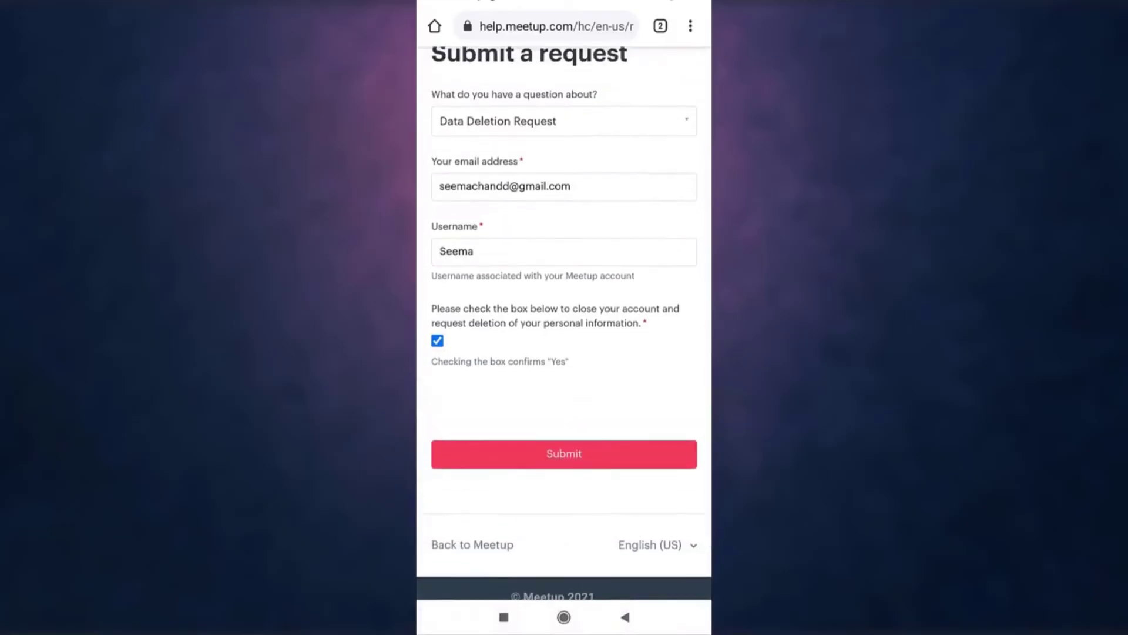
left_click(606, 460)
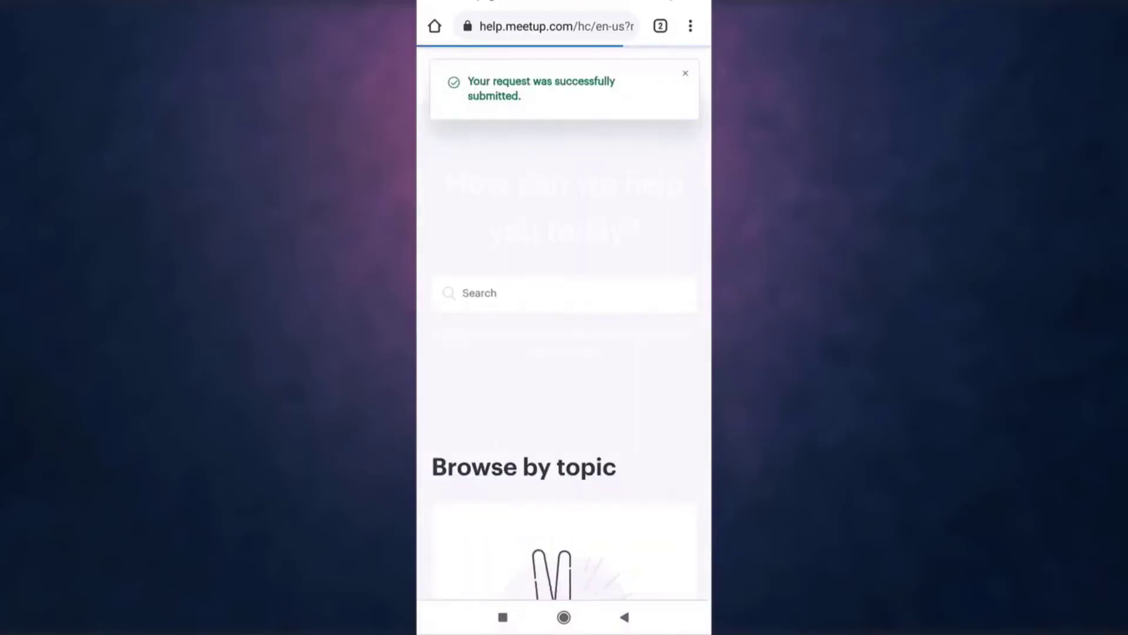